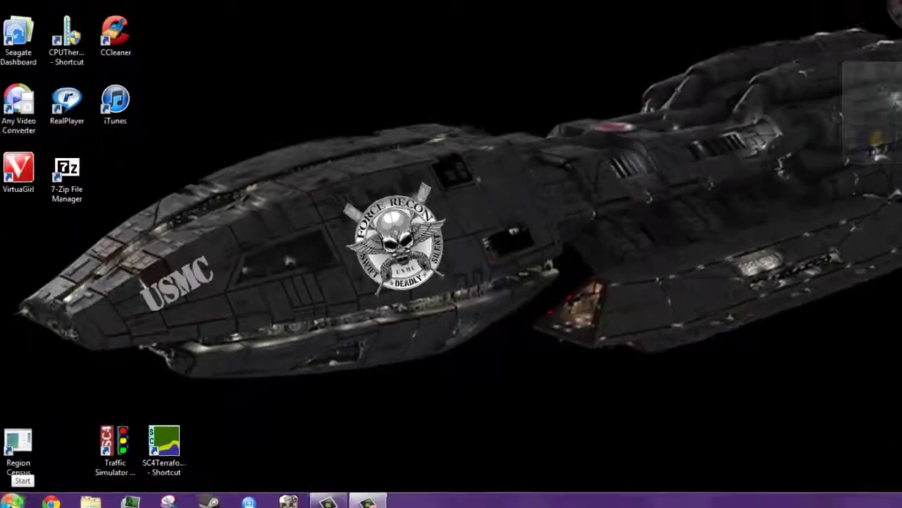
Browse from Computer through C: and Program Files (x86) into the Electronic Arts folder
click(15, 498)
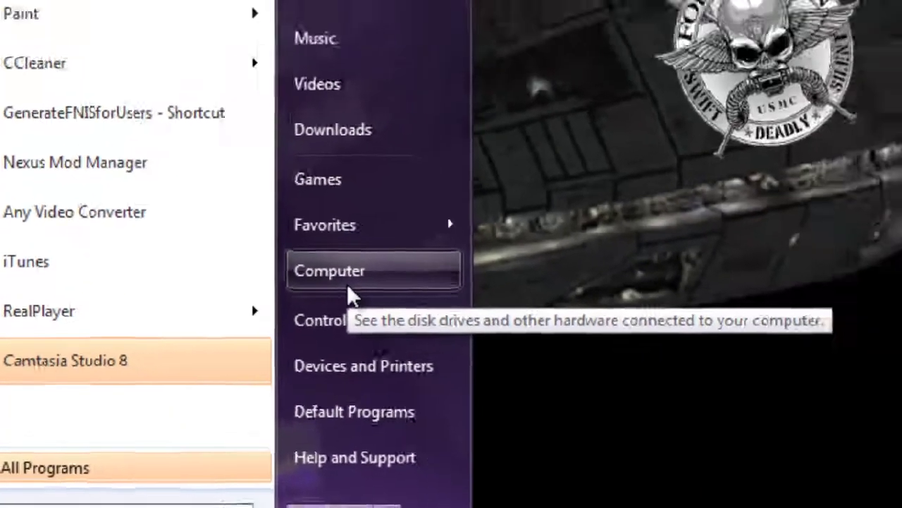
click(347, 283)
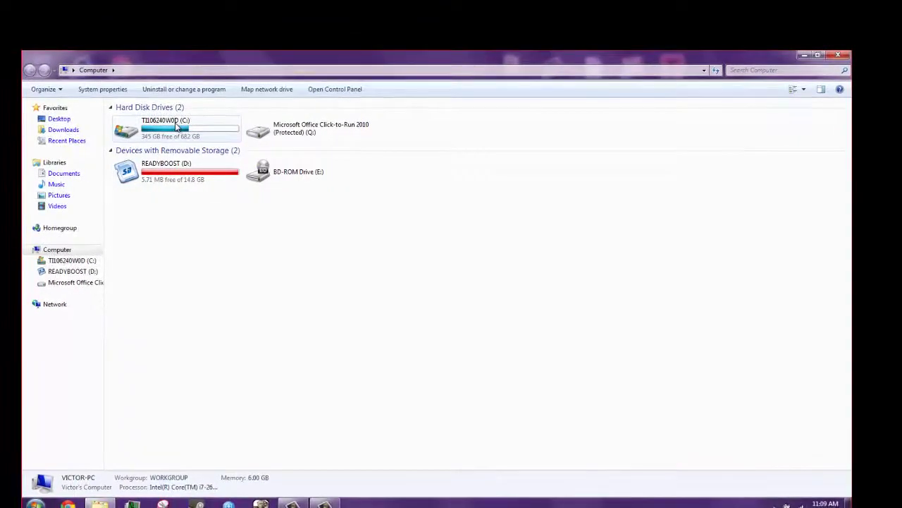
double_click(176, 125)
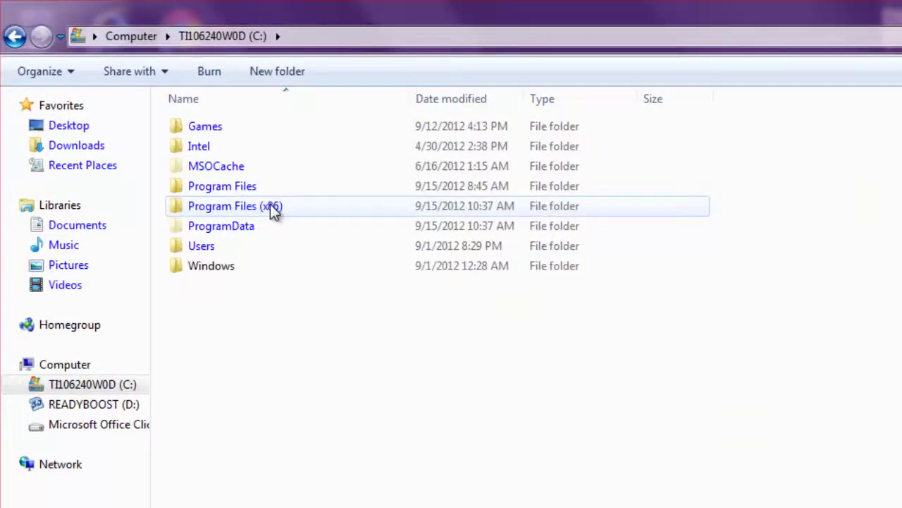
double_click(305, 210)
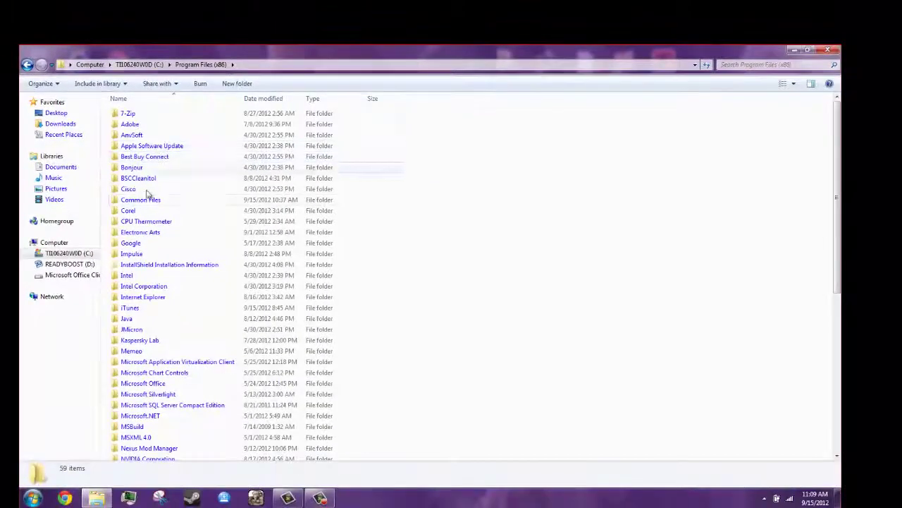
scroll(144, 310, down, 3)
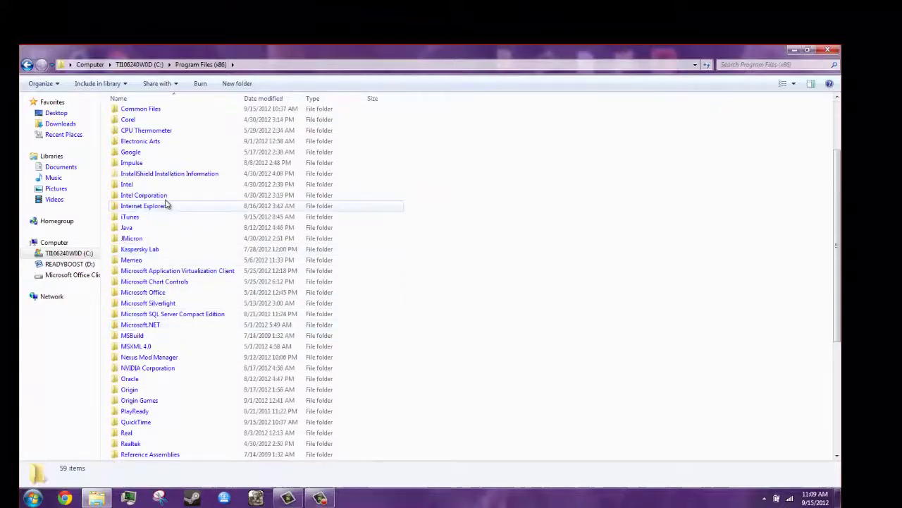
scroll(153, 152, up, 2)
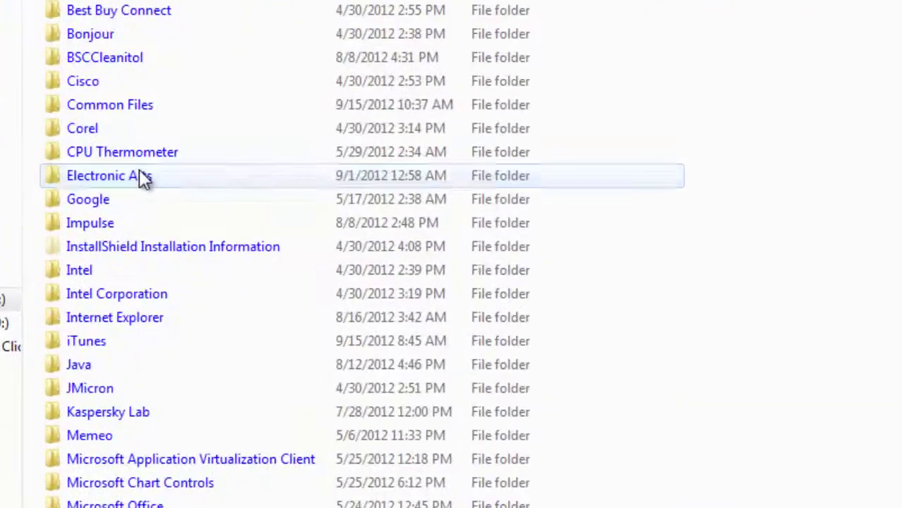
click(148, 169)
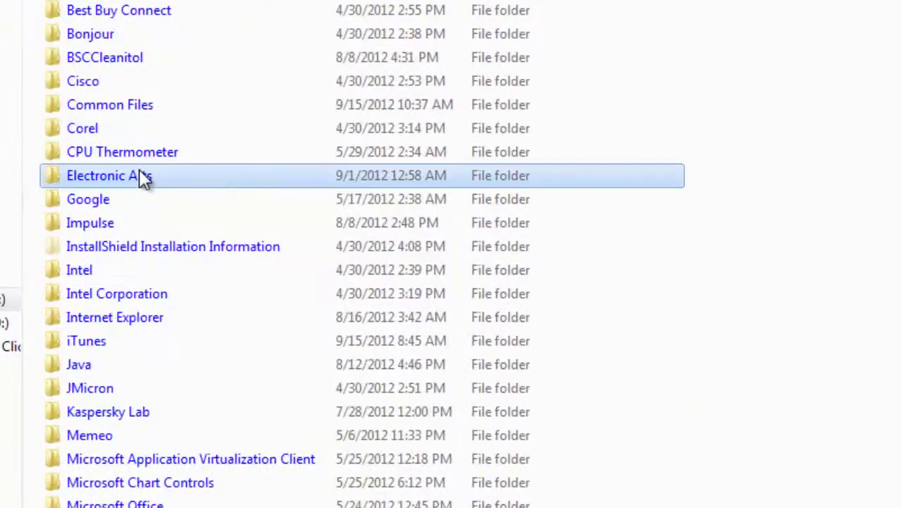
double_click(180, 178)
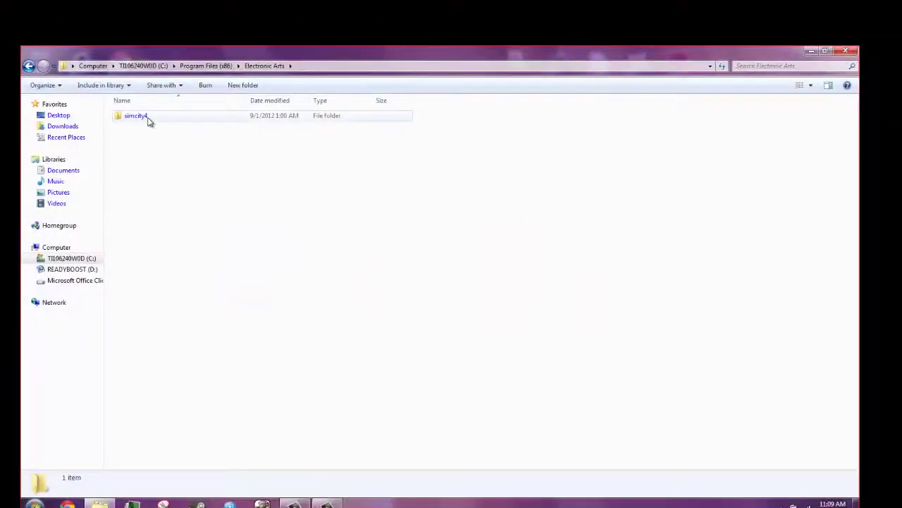
Open the simcity4 folder and then its Apps subfolder
double_click(148, 121)
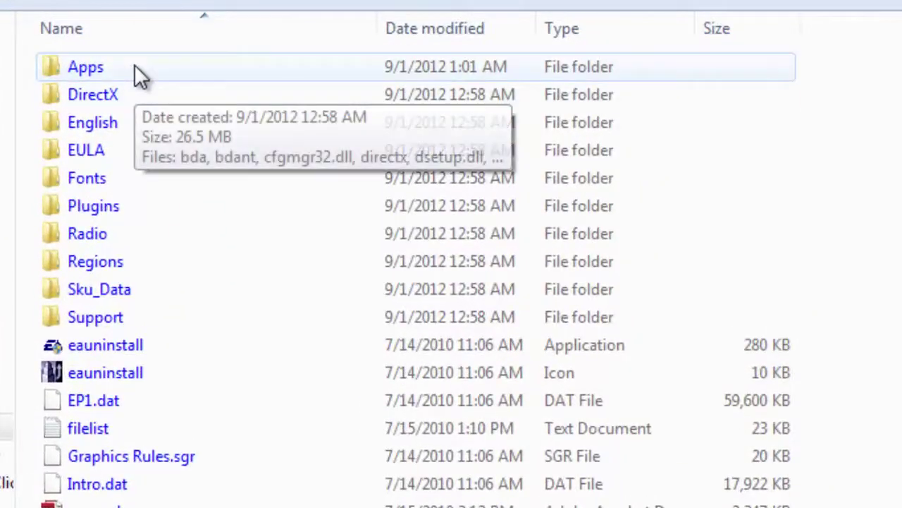
click(134, 67)
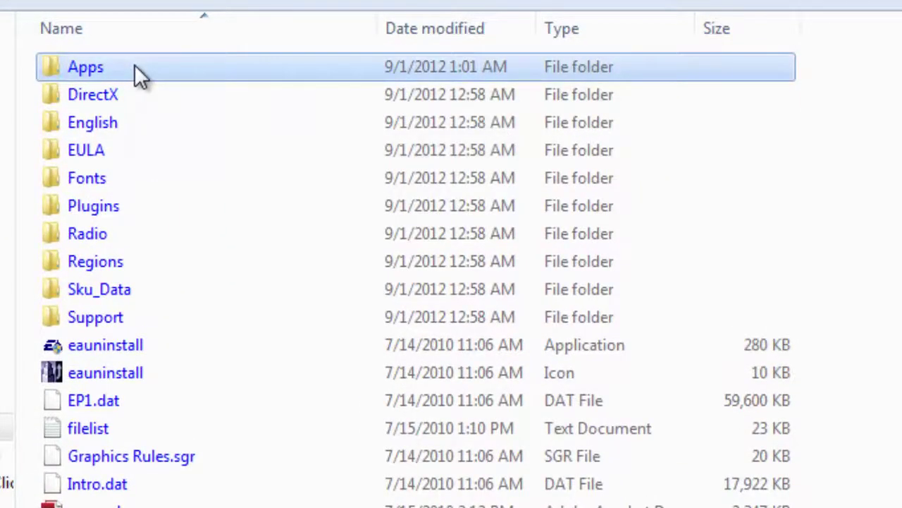
double_click(136, 70)
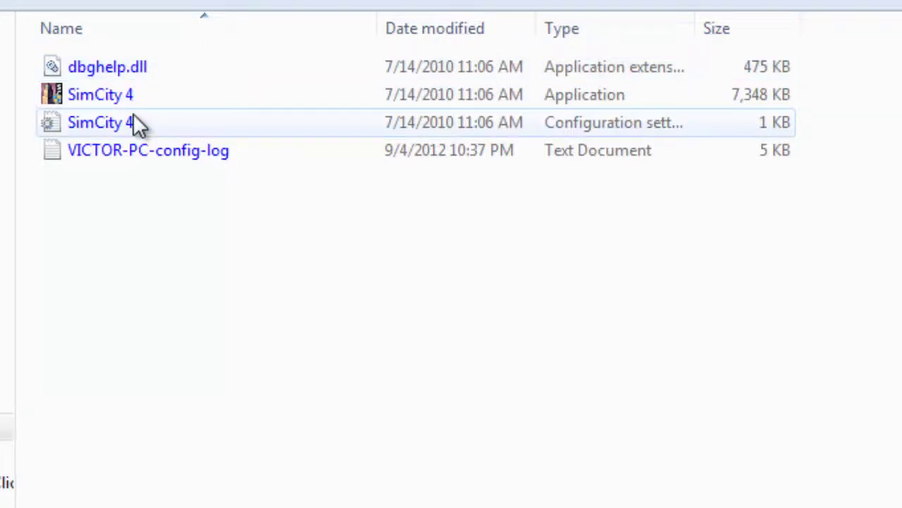
Send the SimCity 4 application to the desktop as a shortcut
click(138, 95)
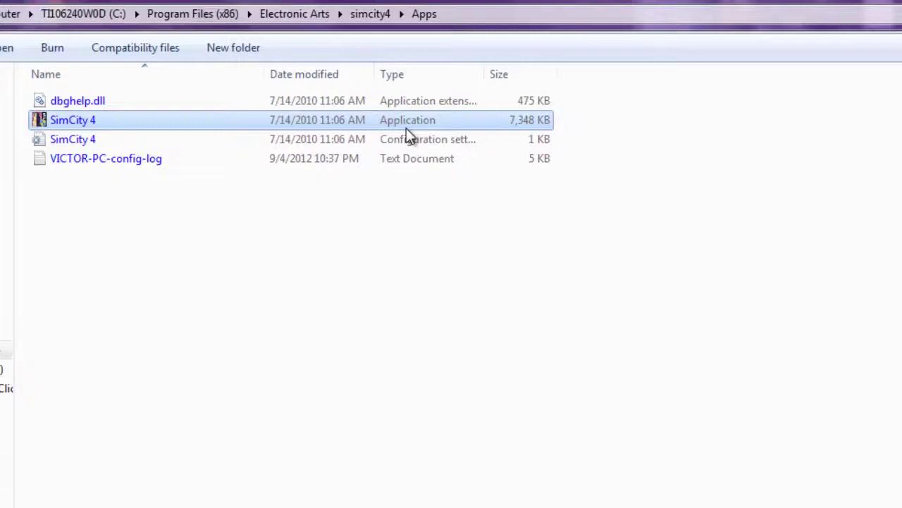
right_click(190, 127)
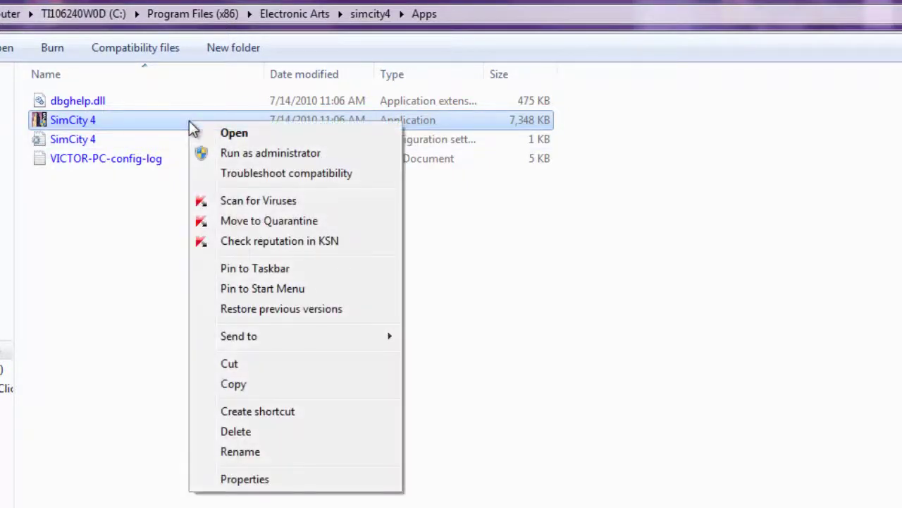
mouse_move(283, 336)
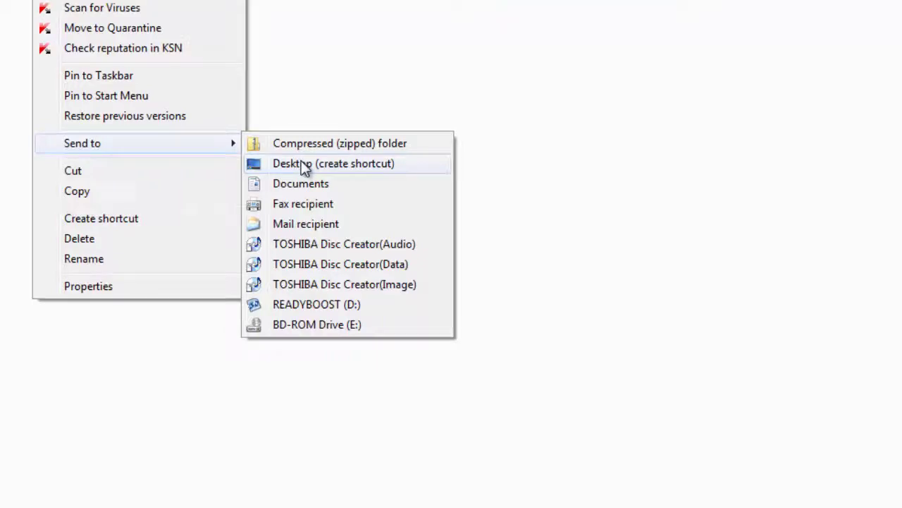
click(302, 165)
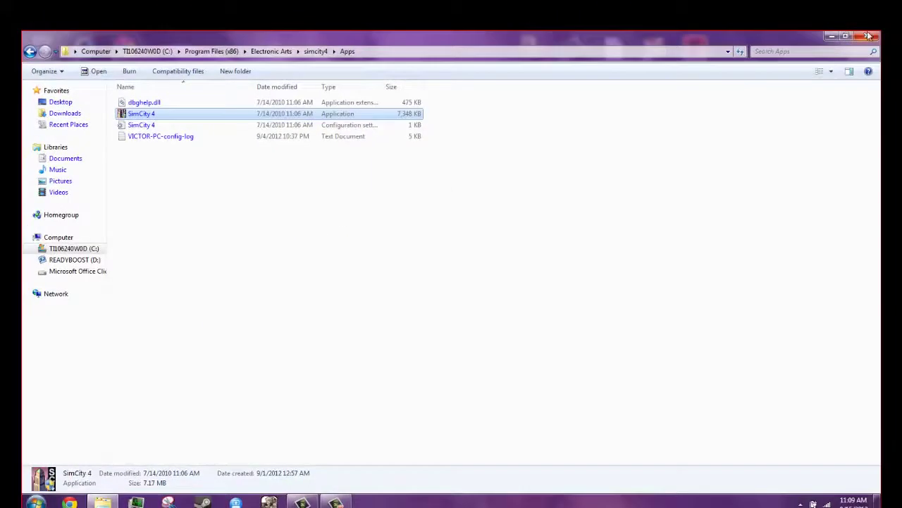
Close the Apps window and move the SimCity 4 - Shortcut to the desktop's upper middle
click(869, 35)
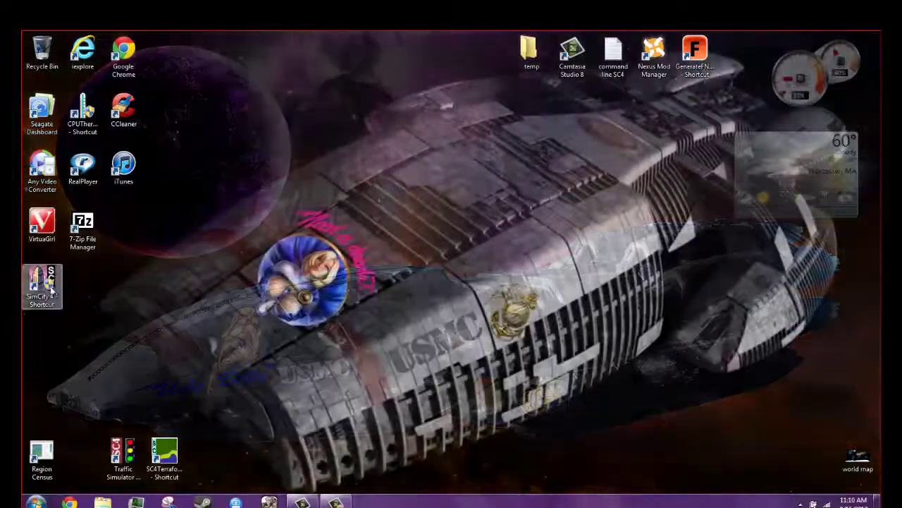
drag(51, 289, 456, 270)
drag(569, 314, 272, 169)
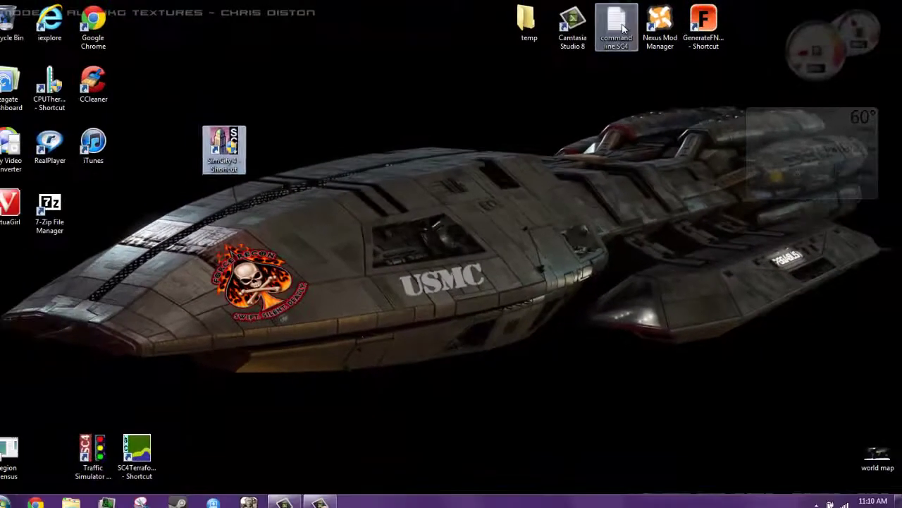
Open the 'command line SC4' note in Notepad and move its window right and down
double_click(623, 28)
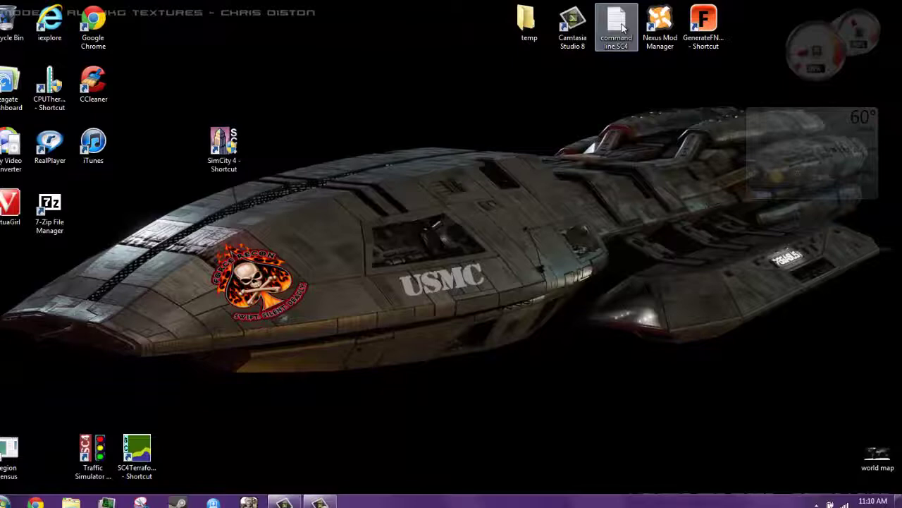
drag(416, 113, 602, 156)
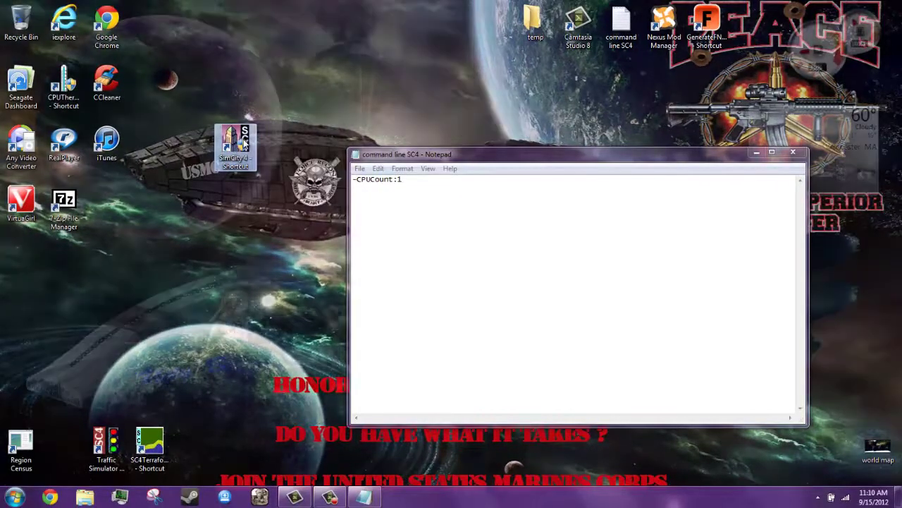
Open the SimCity 4 shortcut's Properties and place the cursor at the end of Target
right_click(244, 141)
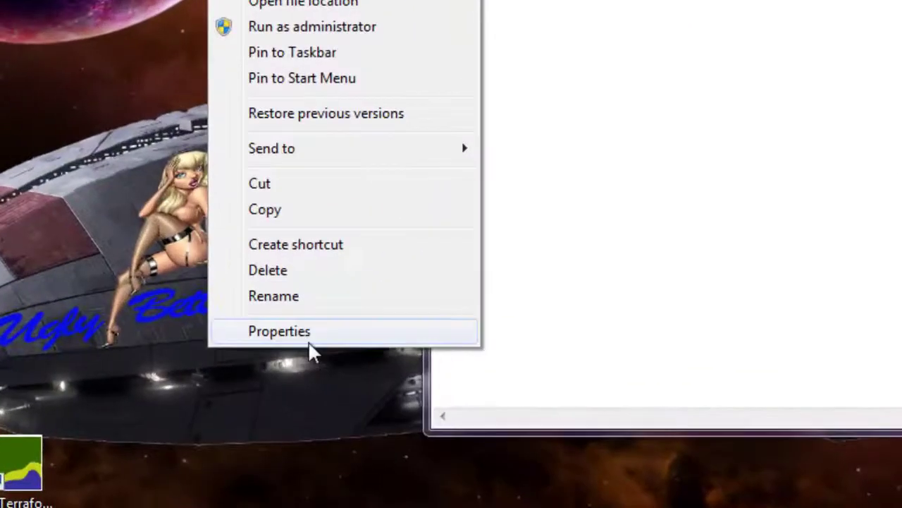
click(311, 338)
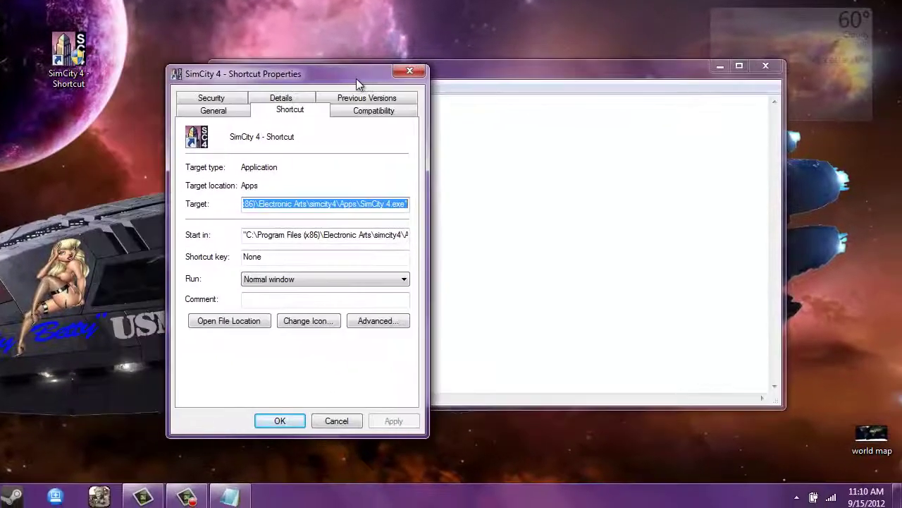
drag(356, 79, 311, 51)
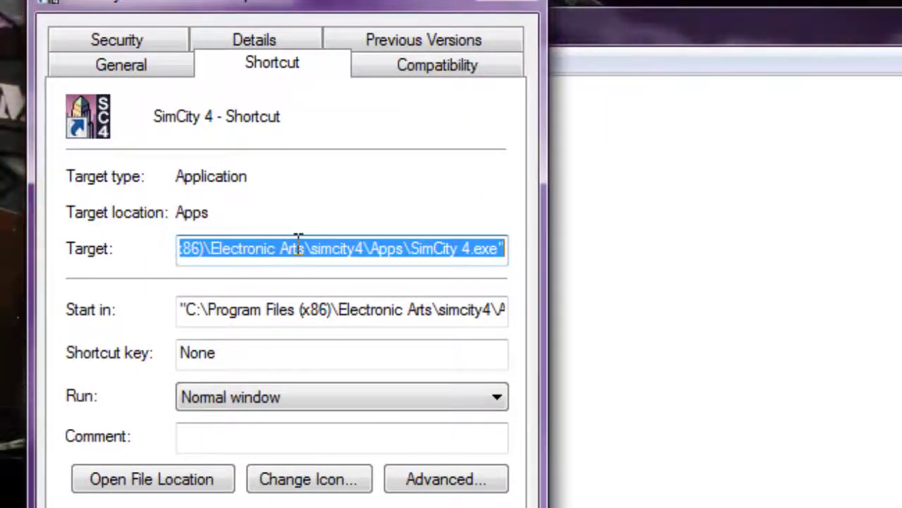
click(499, 254)
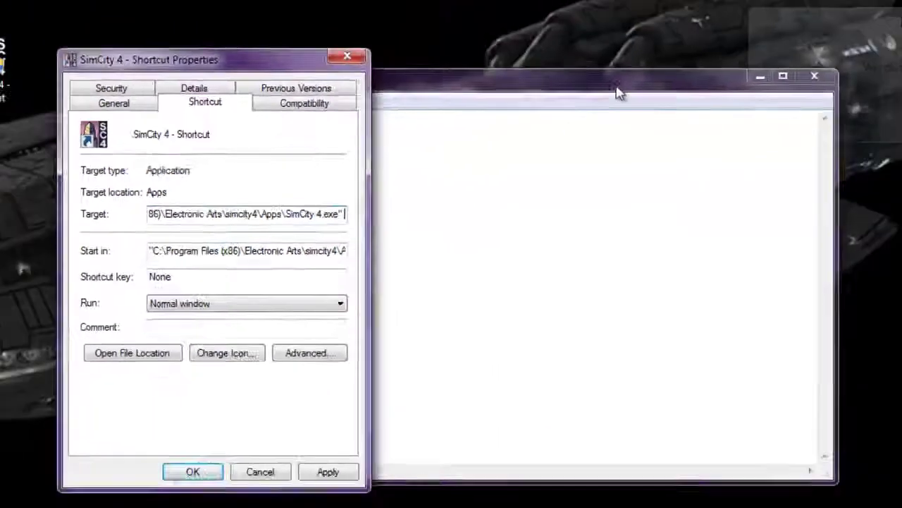
Copy the -CPUCount:1 text from the Notepad note
click(614, 91)
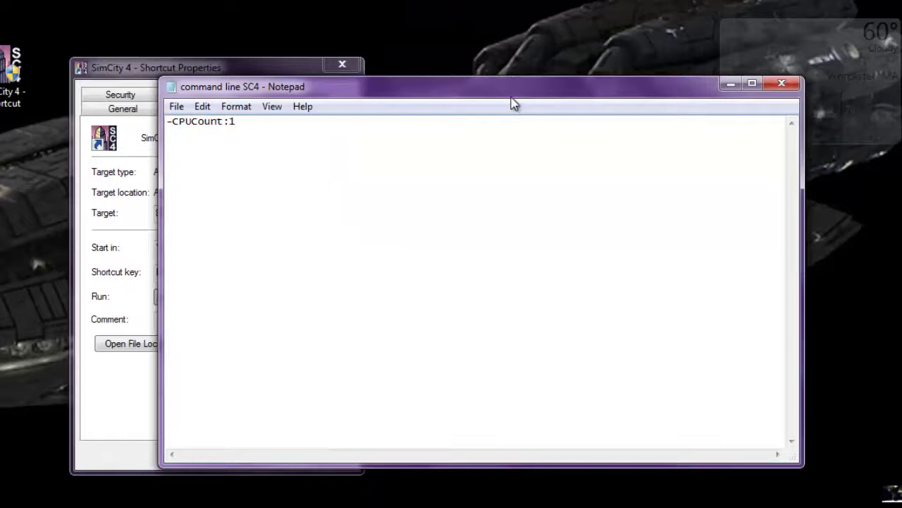
drag(513, 102, 749, 124)
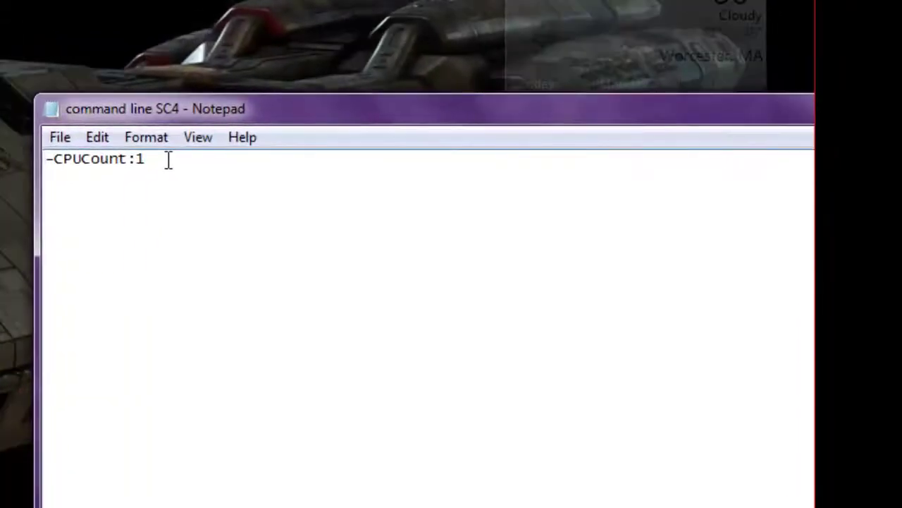
drag(169, 160, 46, 148)
key(ctrl+c)
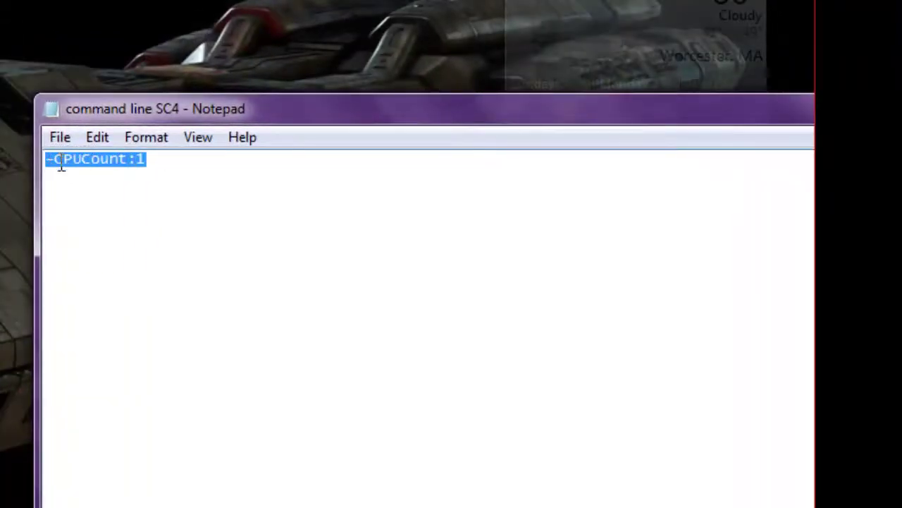
right_click(62, 163)
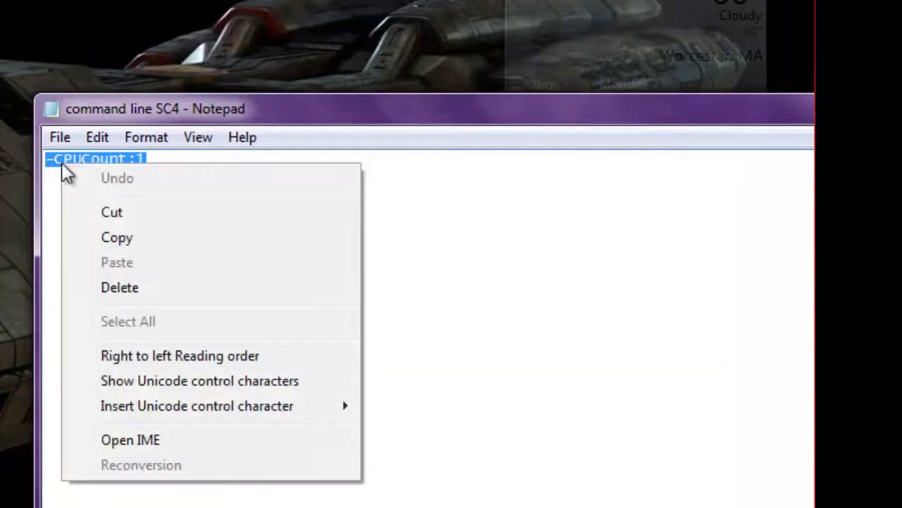
click(134, 240)
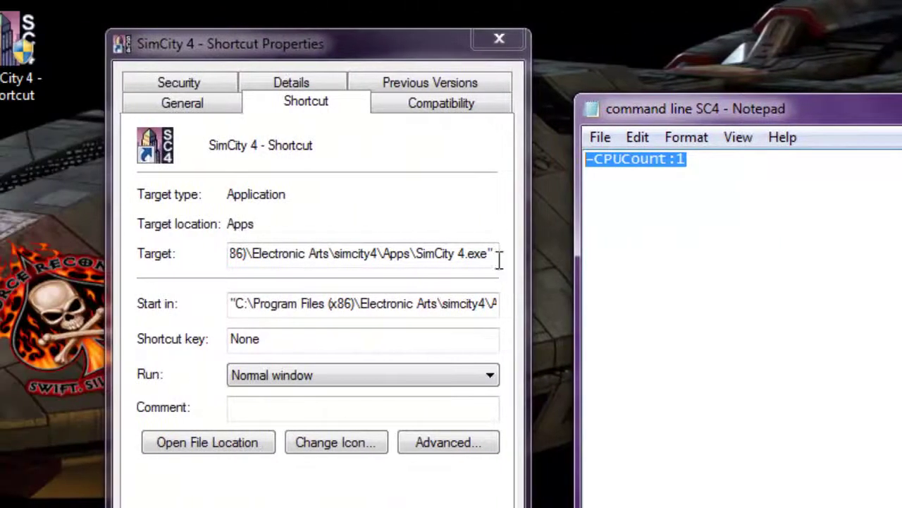
Paste -CPUCount:1 after the SimCity 4.exe path in the Target field
click(479, 256)
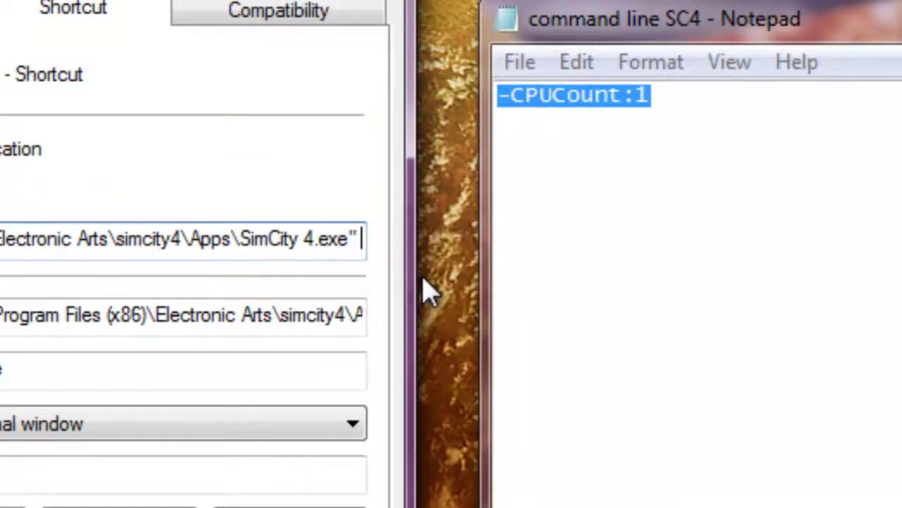
right_click(363, 243)
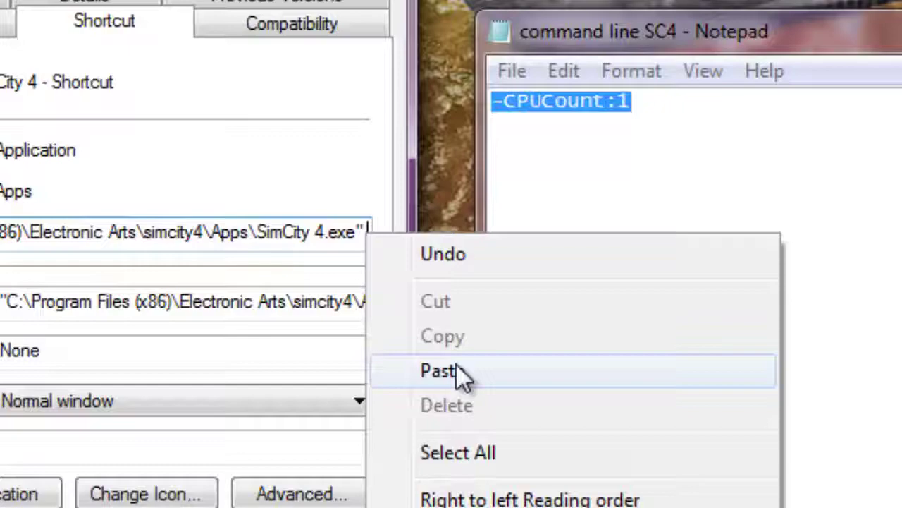
click(461, 390)
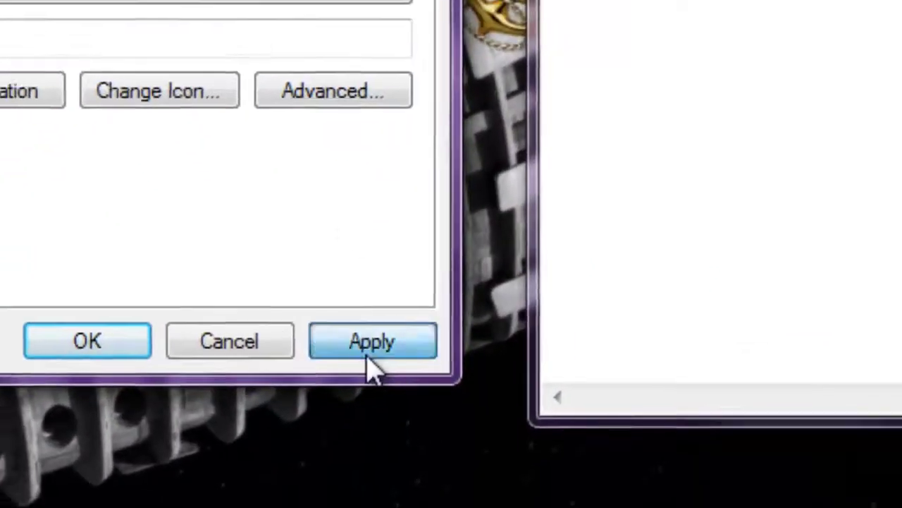
Apply the new Target and enable Run as administrator in Advanced Properties
click(363, 328)
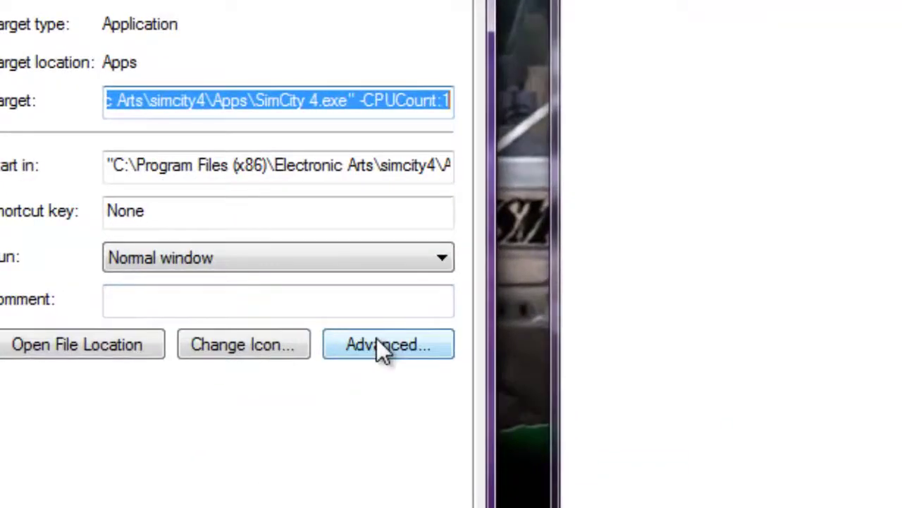
click(376, 345)
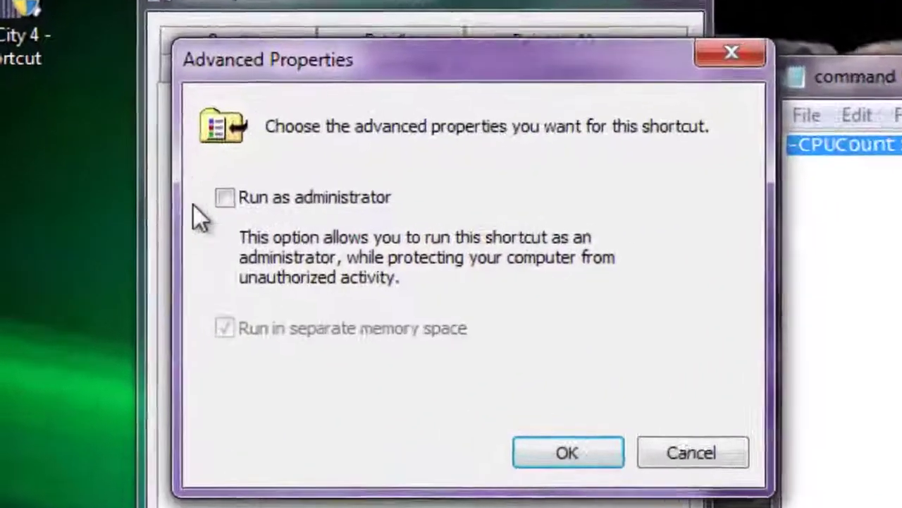
click(228, 201)
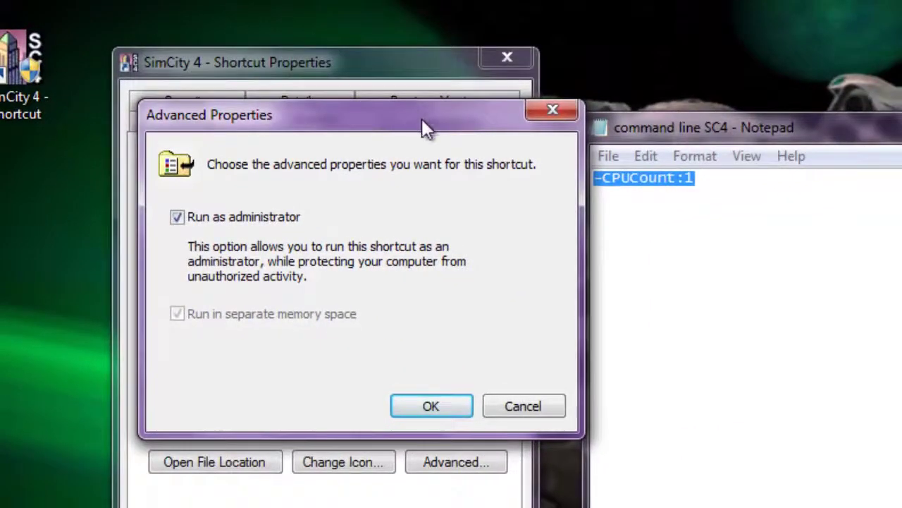
drag(447, 109, 680, 114)
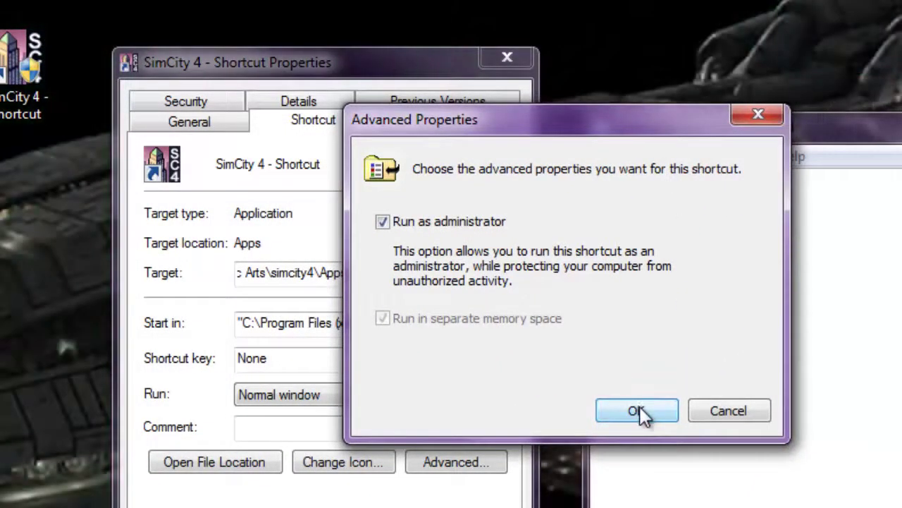
click(638, 409)
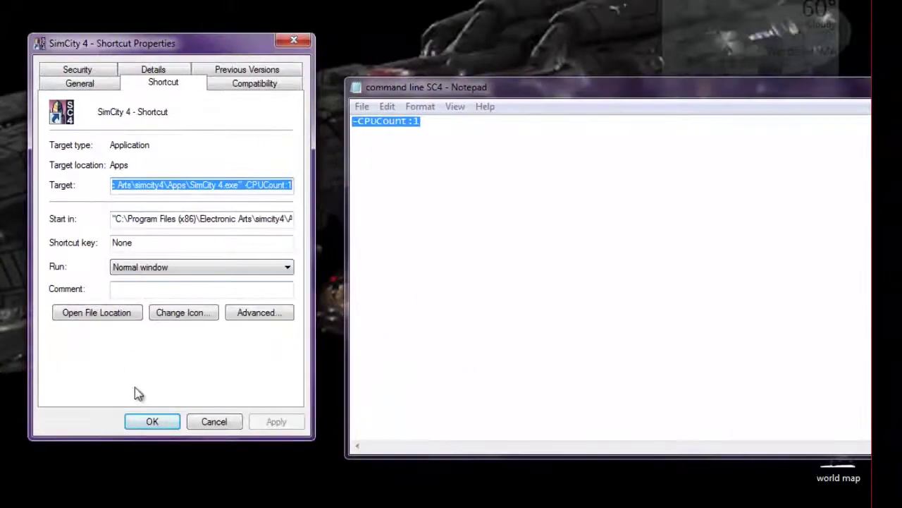
Close Properties and Notepad, then reopen Properties to confirm the Target ends with -CPUCount:1
click(165, 422)
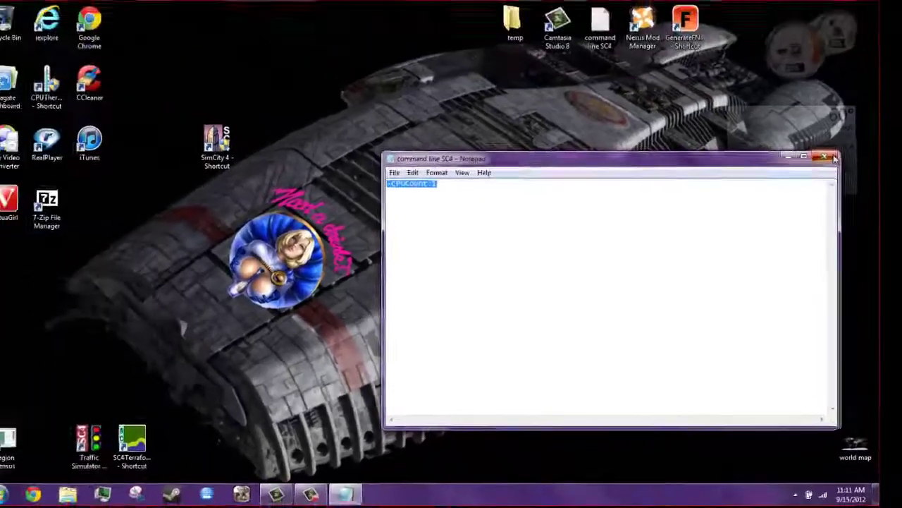
key(alt+F4)
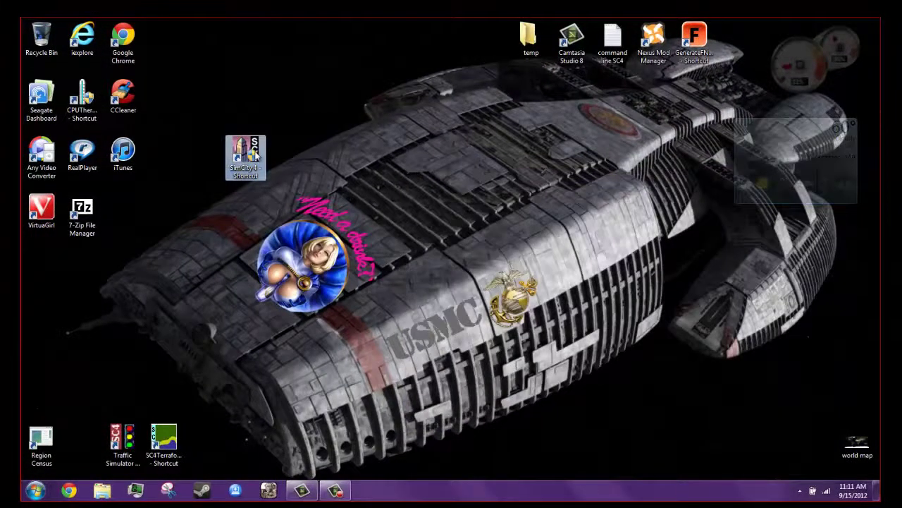
right_click(255, 155)
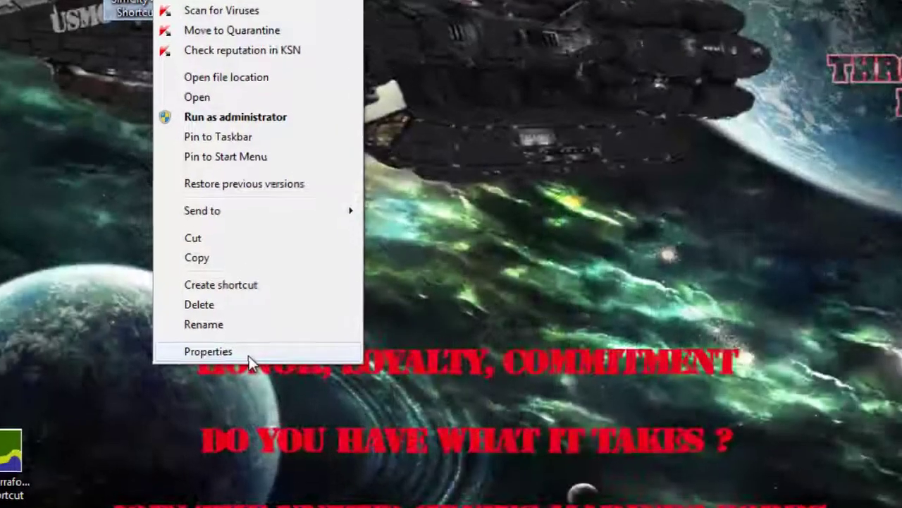
click(210, 338)
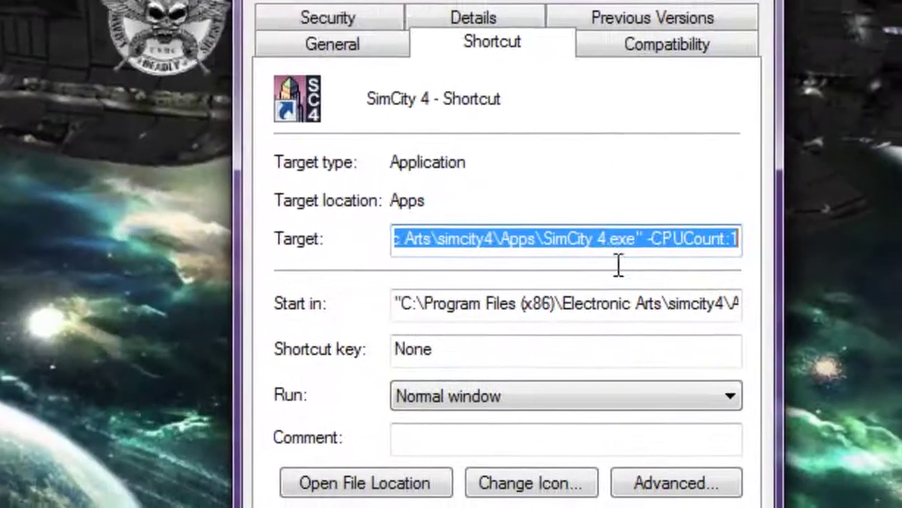
click(470, 225)
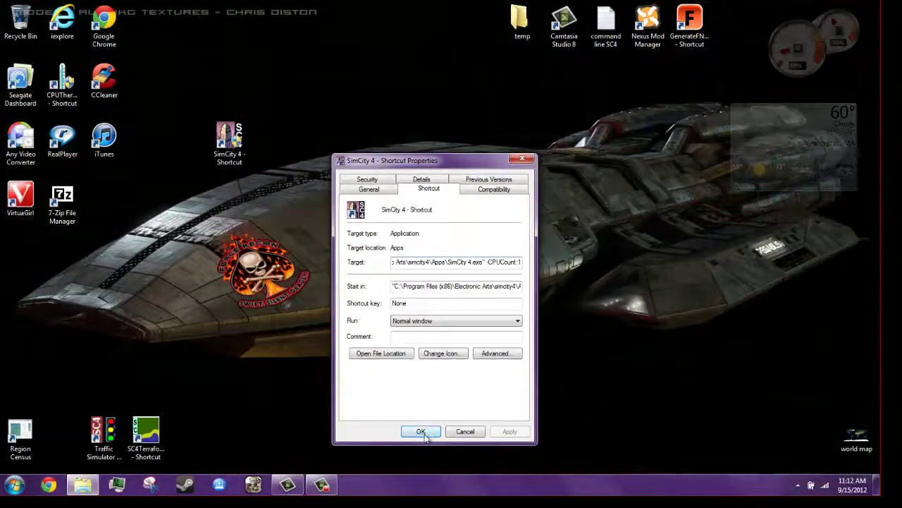
click(421, 432)
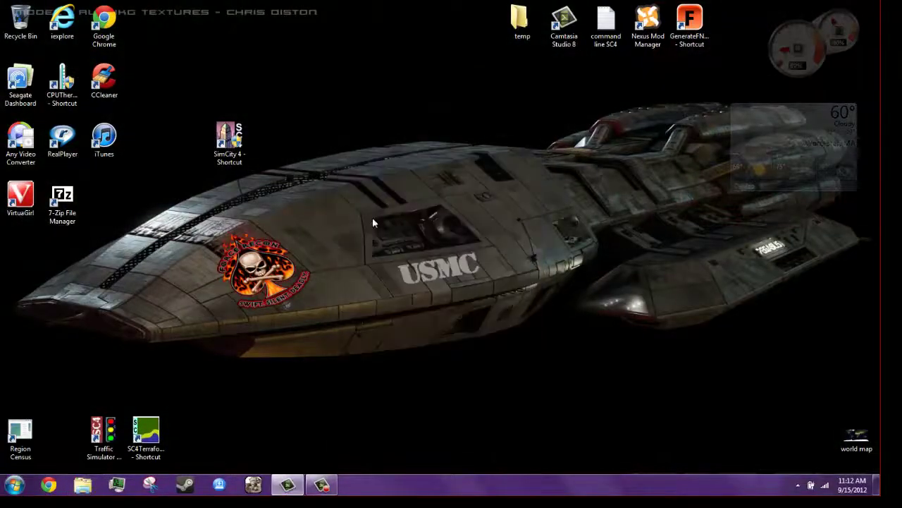